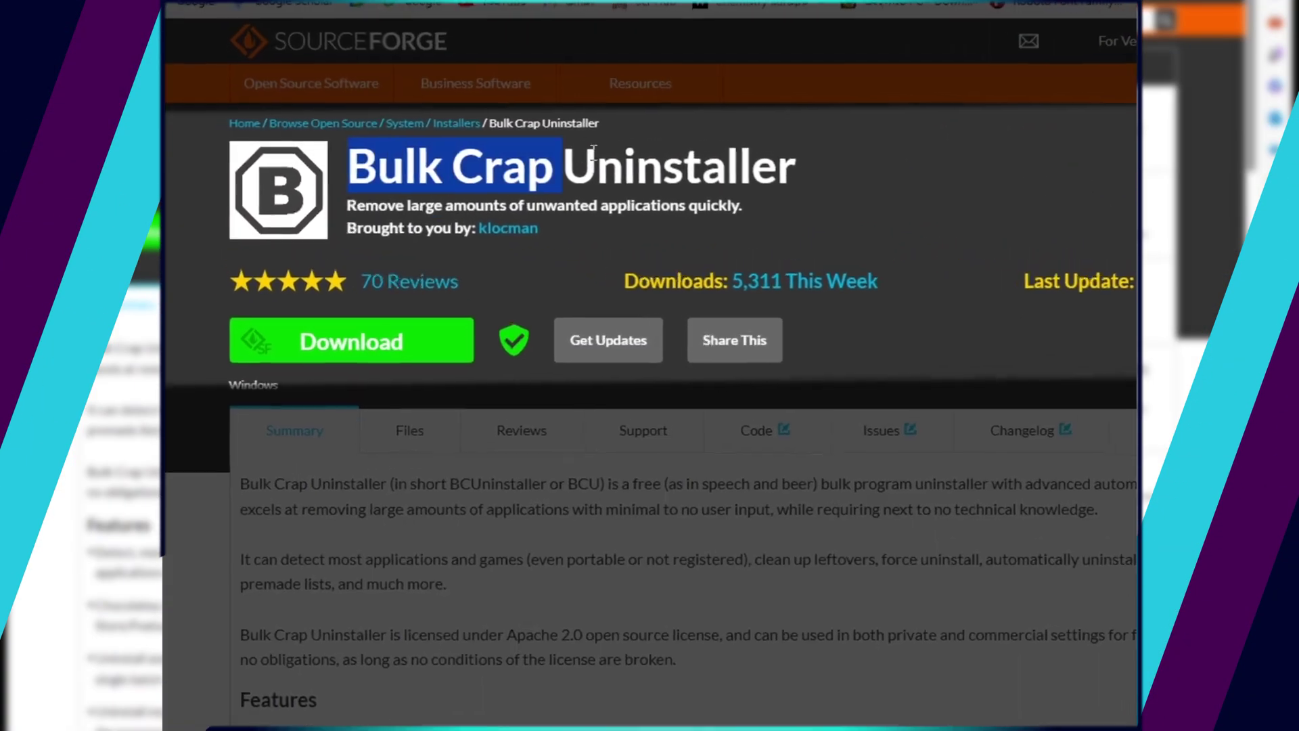
# Highlight the full Bulk Crap Uninstaller project title on SourceForge
pyautogui.moveTo(594, 155); pyautogui.dragTo(802, 168)
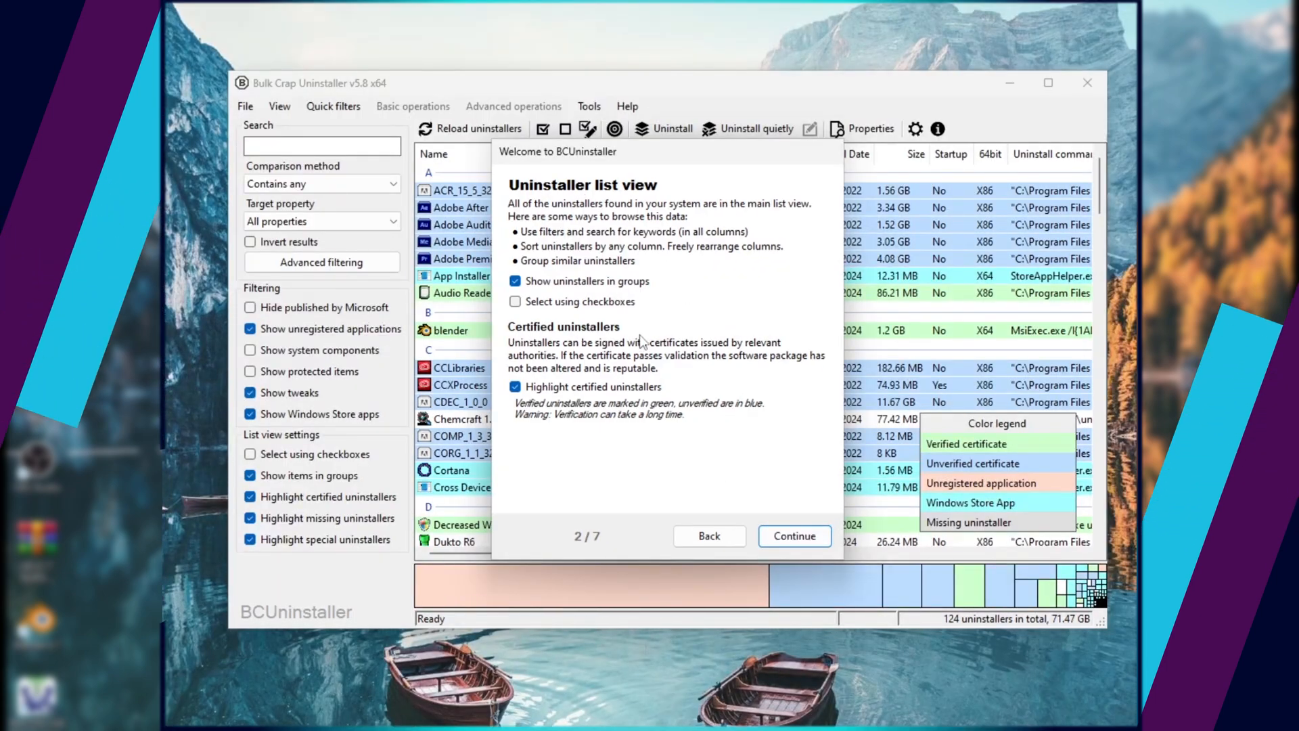
# Move on through the BCUninstaller welcome guide
pyautogui.click(794, 537)
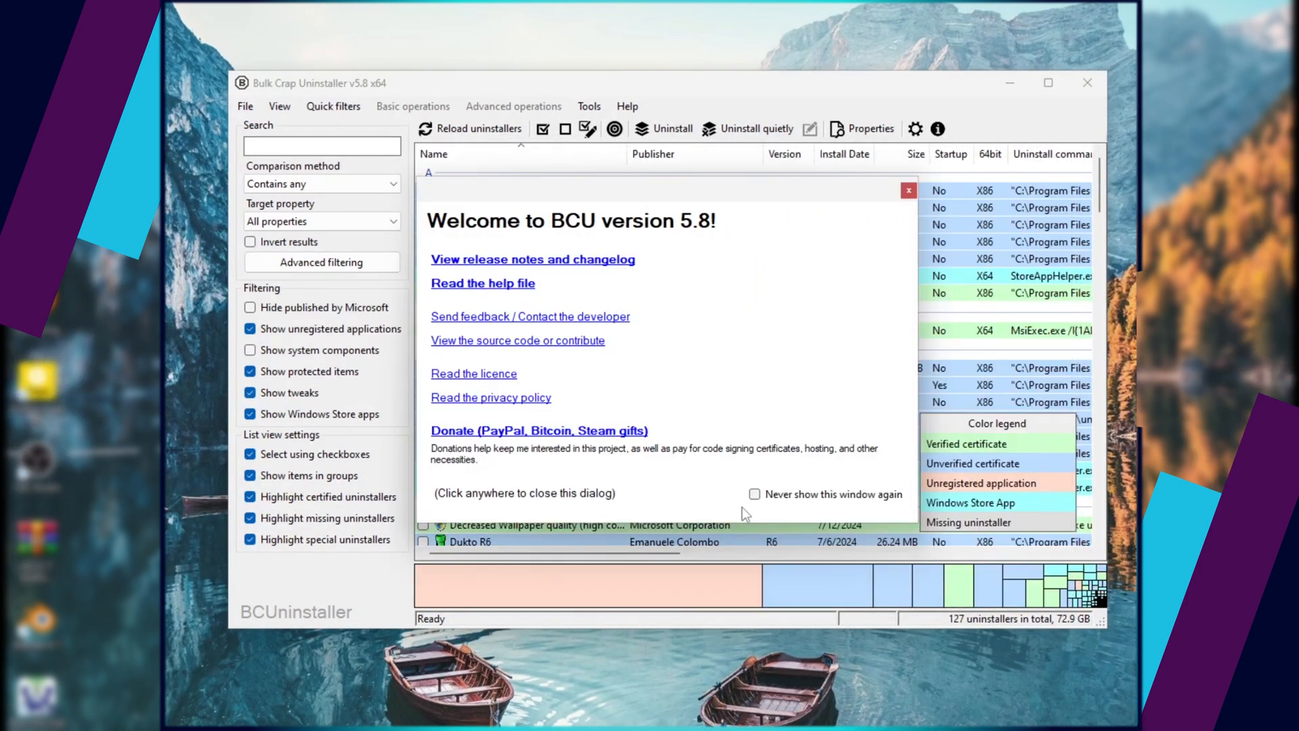
pyautogui.scroll(-2, 514, 288)
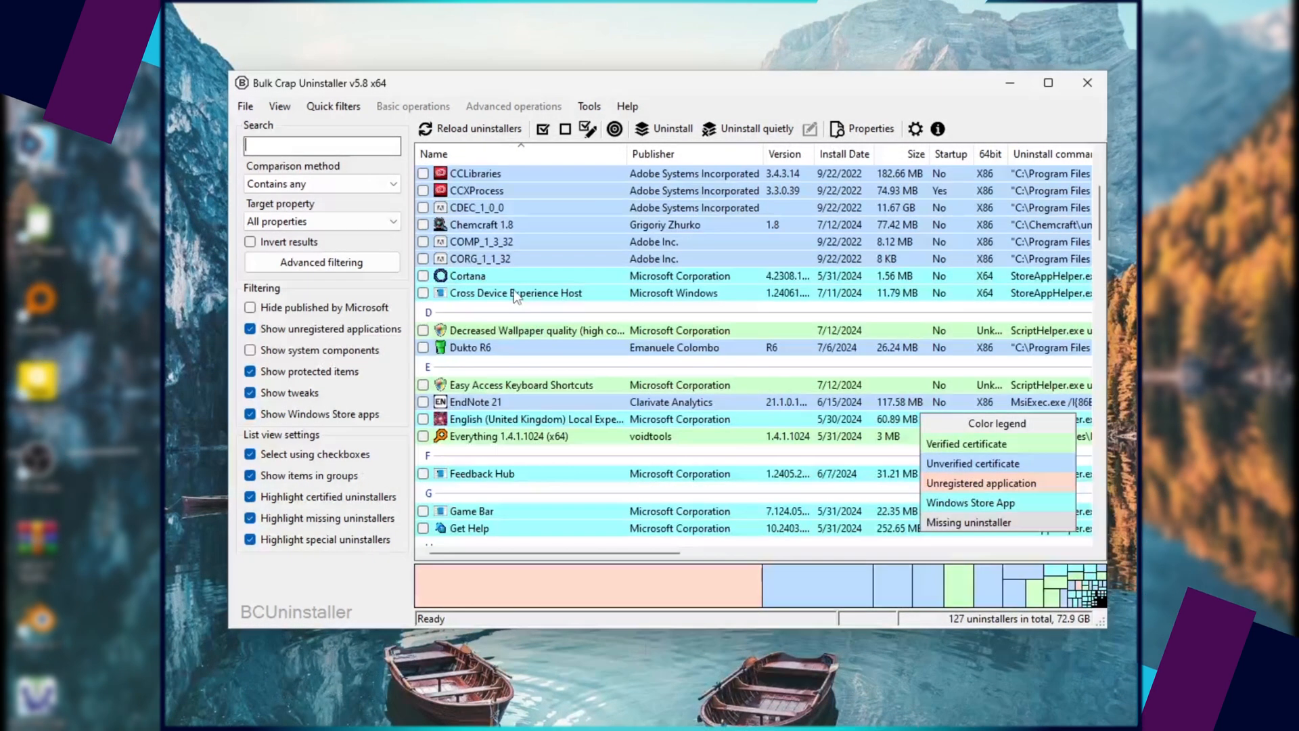
pyautogui.scroll(3, 527, 289)
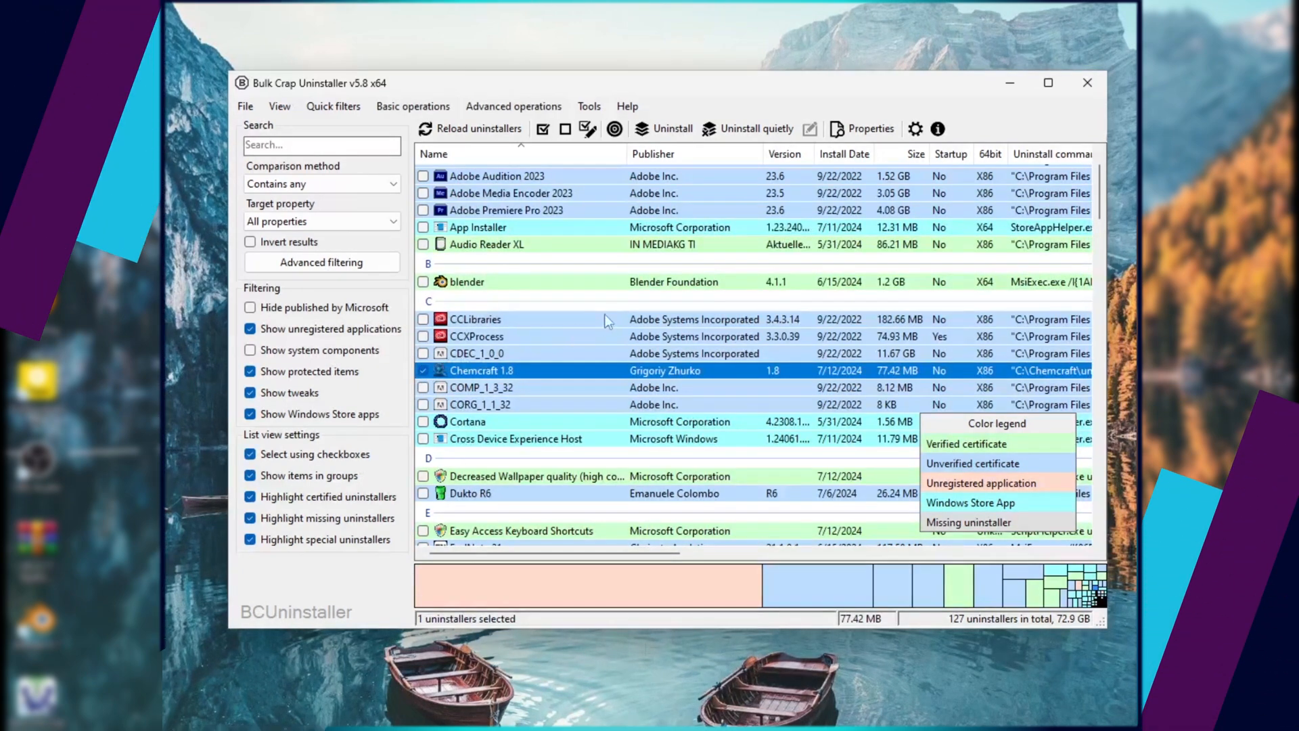
# Run the uninstall task for Chemcraft 1.8, confirming every wizard page and beginning uninstallation
pyautogui.click(665, 129)
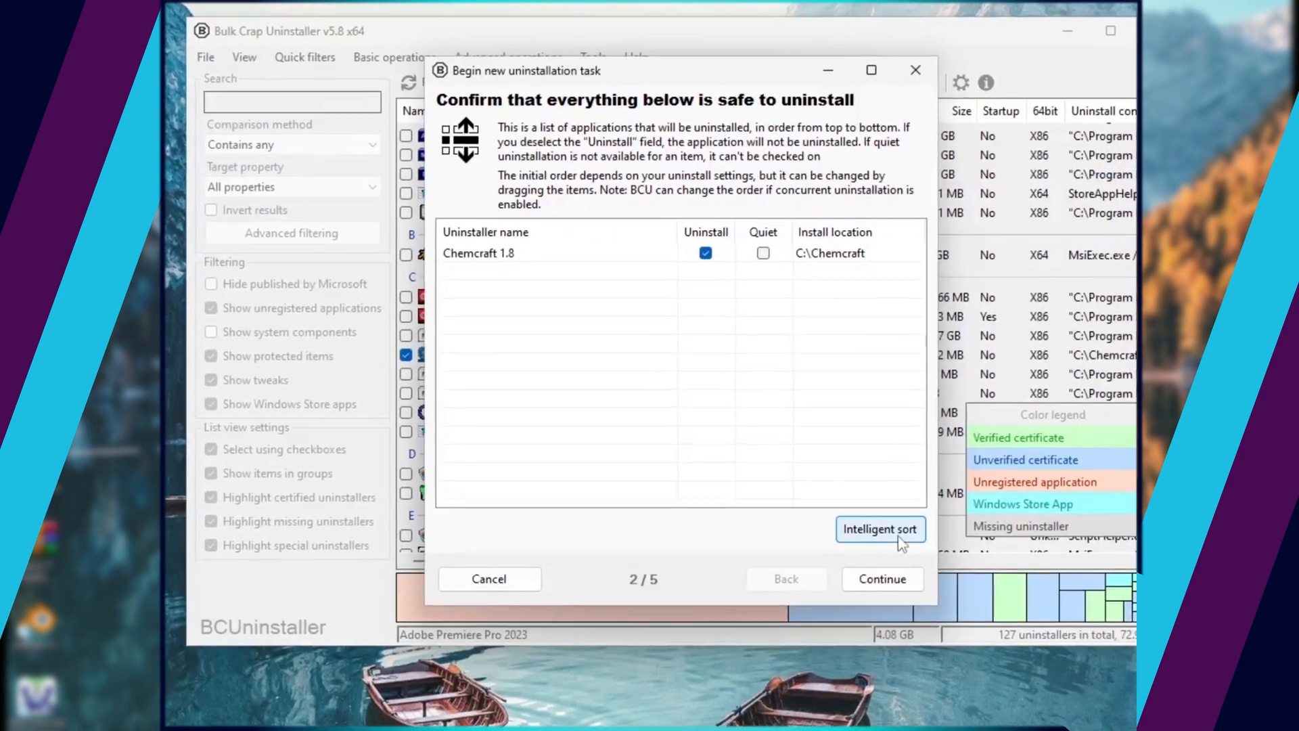
pyautogui.click(888, 579)
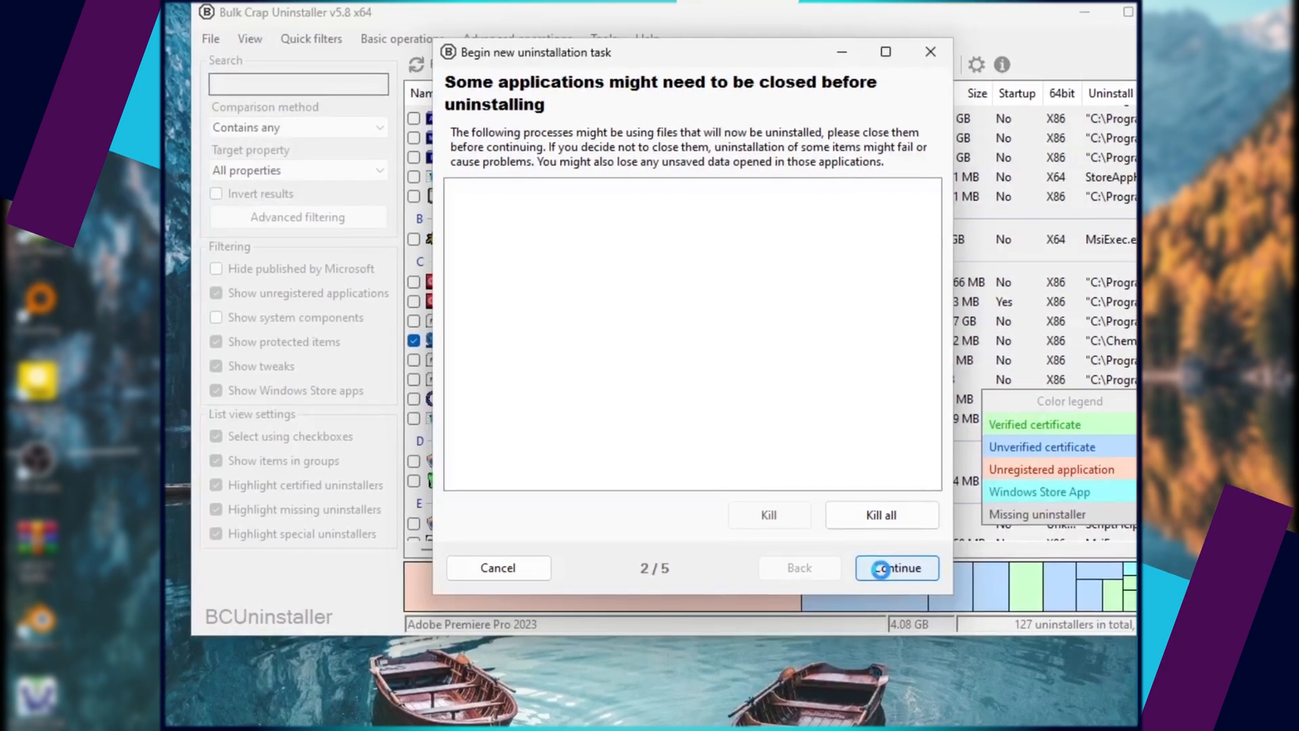
pyautogui.click(879, 576)
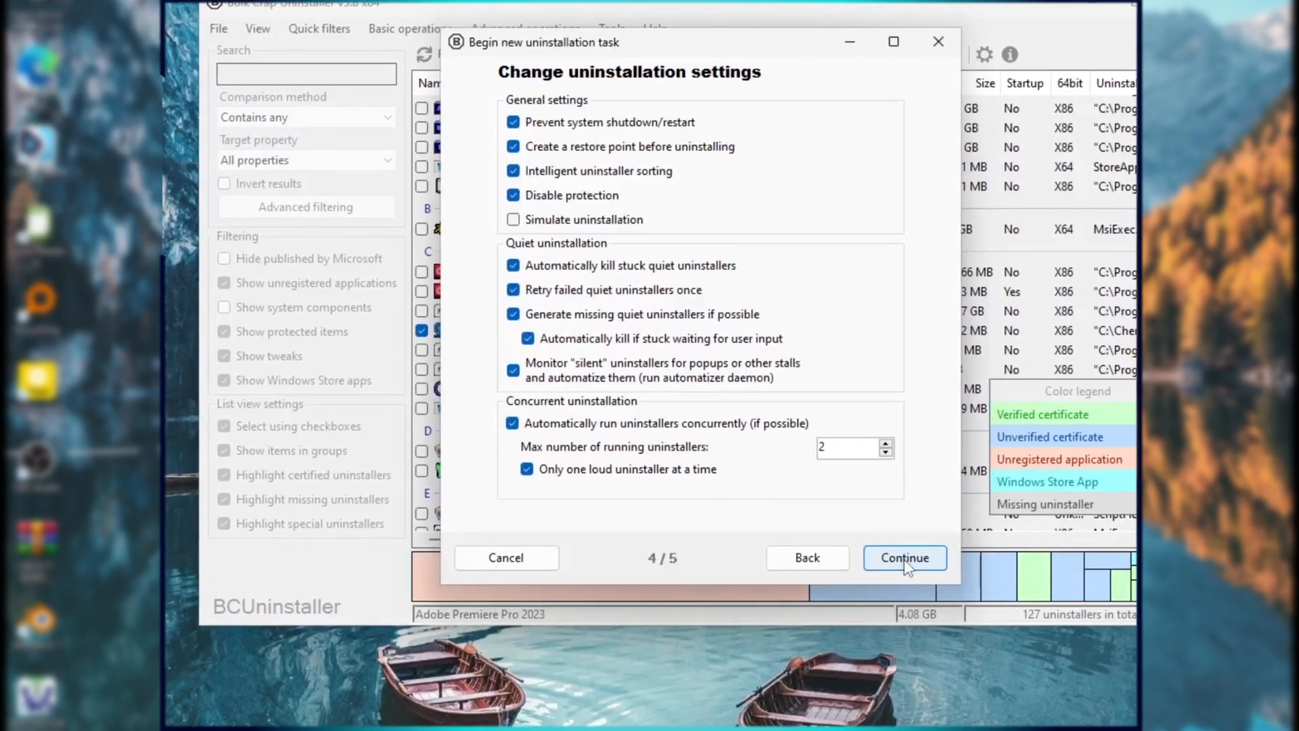
pyautogui.click(905, 560)
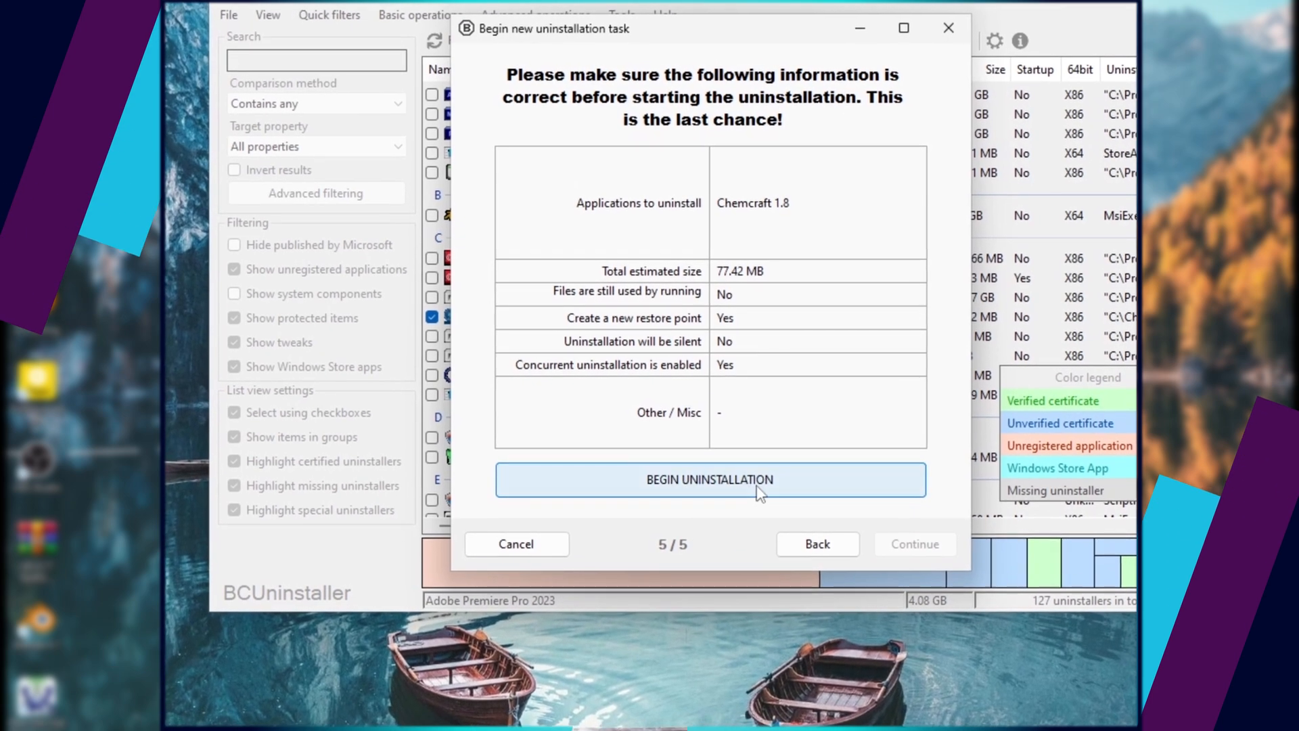
pyautogui.click(764, 486)
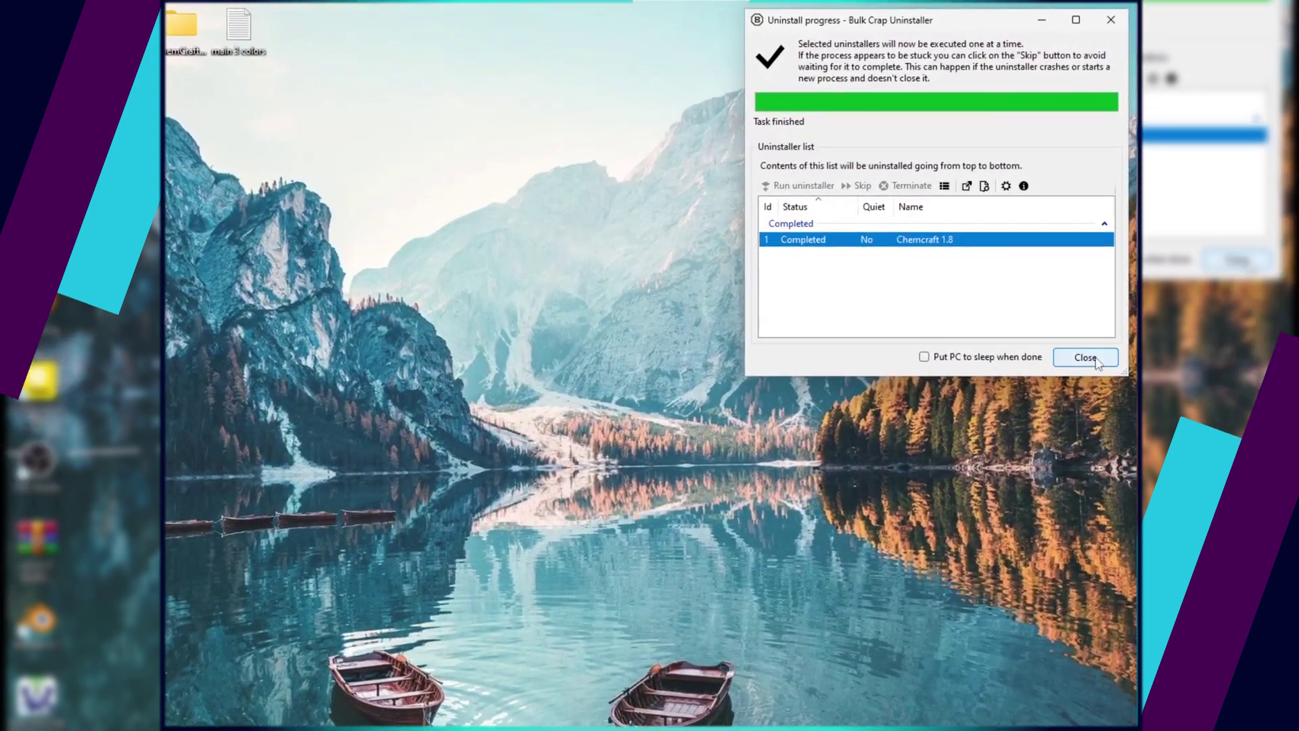
# Search for Chemcraft leftovers, delete all listed items and settle the registry backup prompt
pyautogui.click(1091, 354)
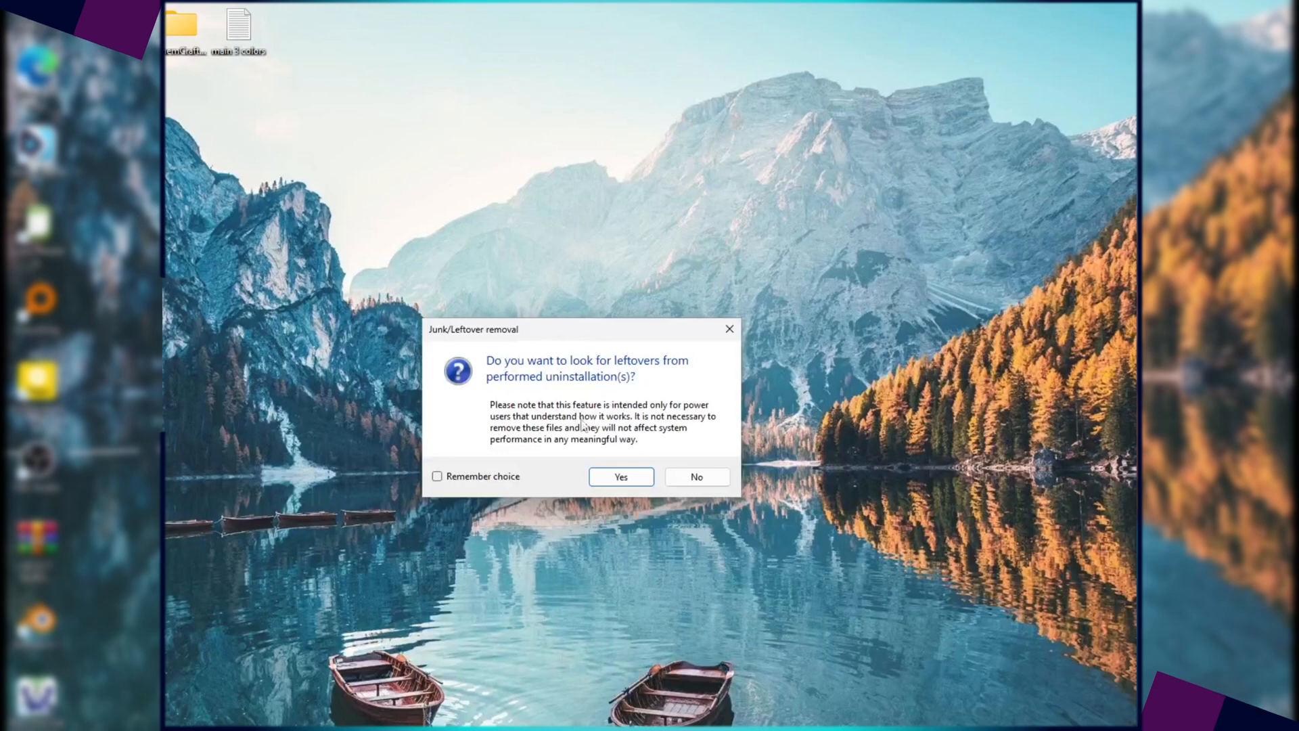
pyautogui.click(621, 478)
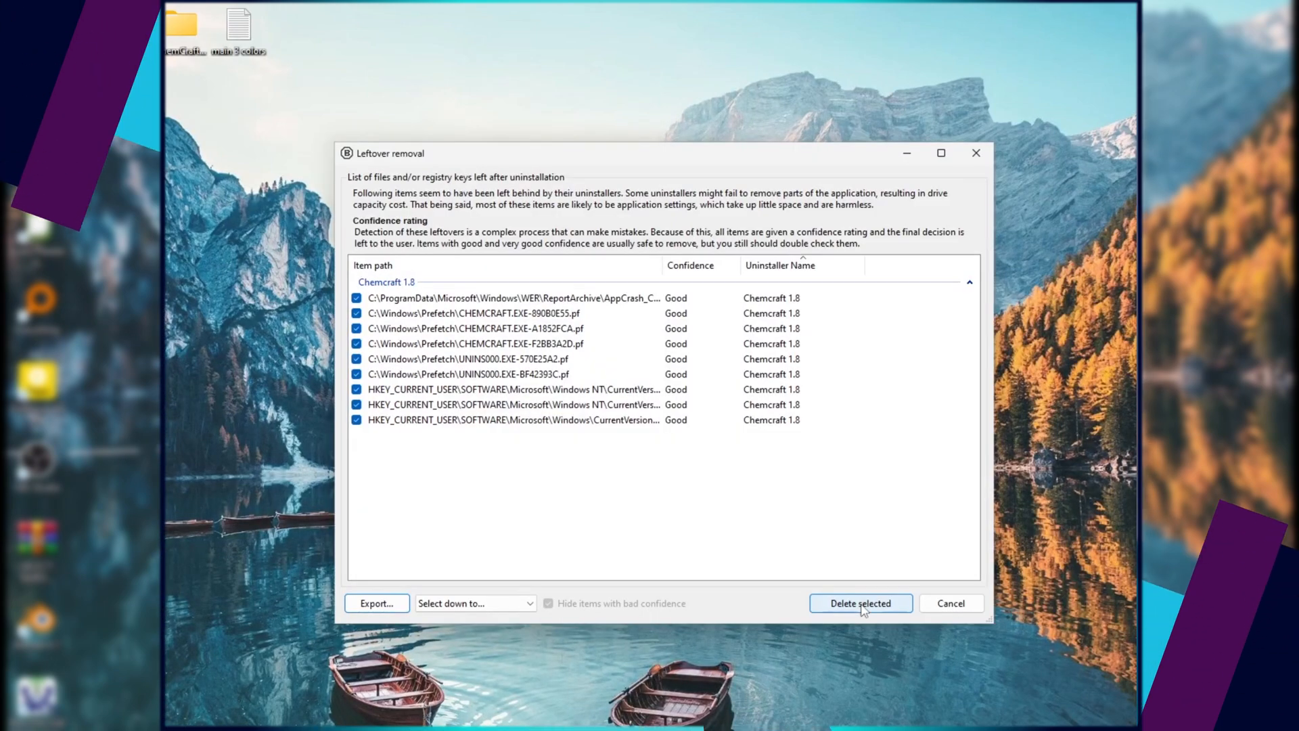
pyautogui.click(861, 603)
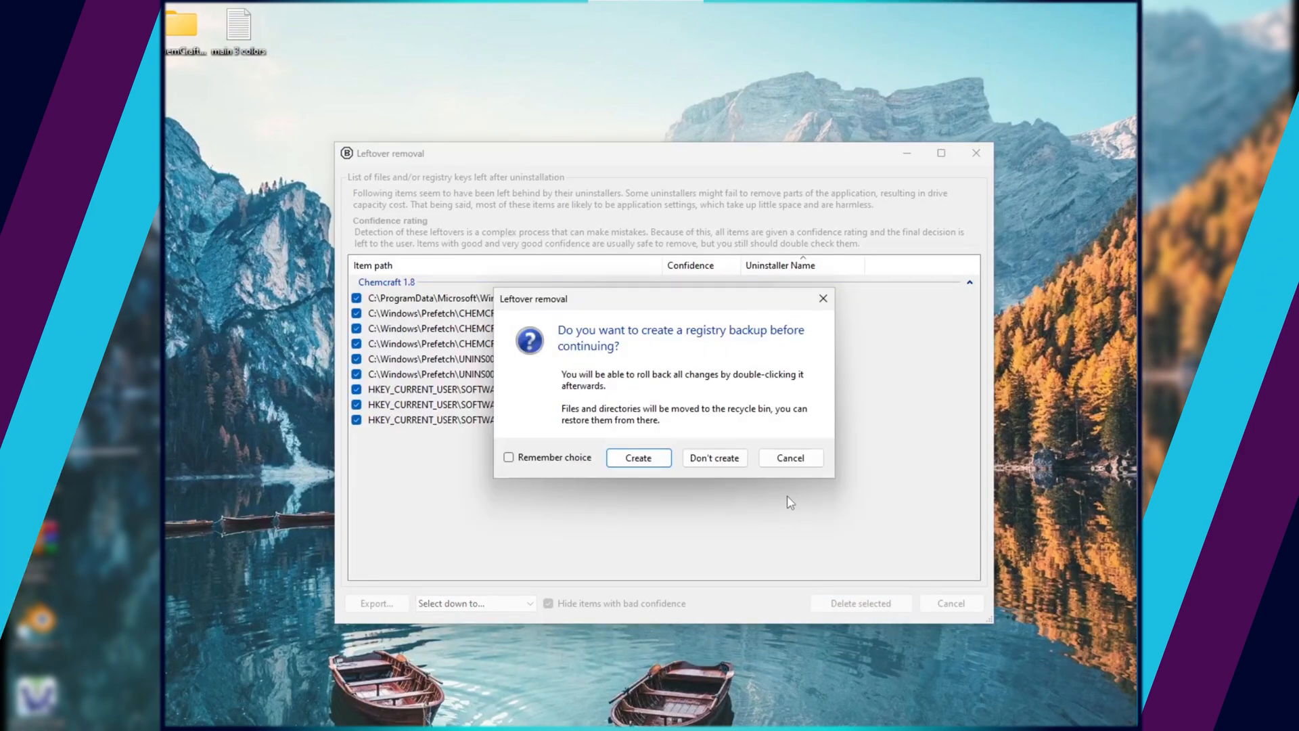
pyautogui.click(715, 458)
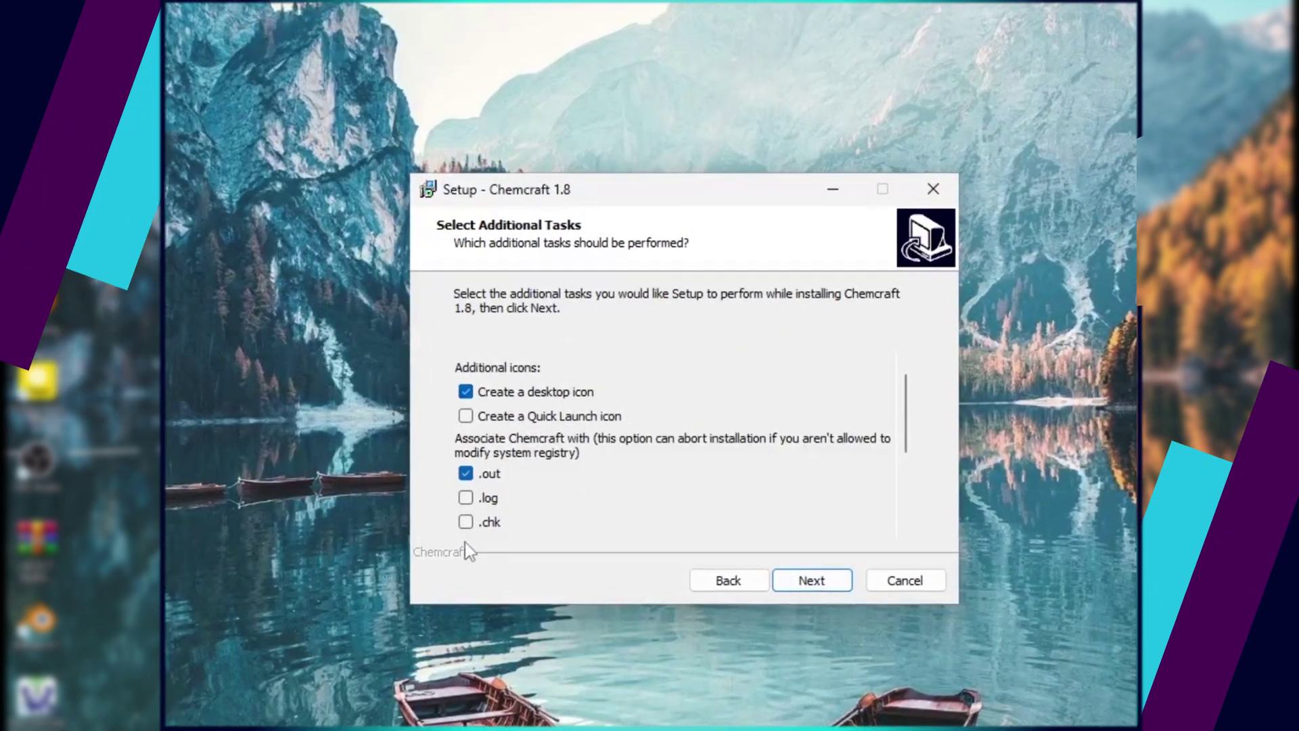
# Associate .chk files, install Chemcraft 1.8 and finish setup launching it
pyautogui.click(465, 523)
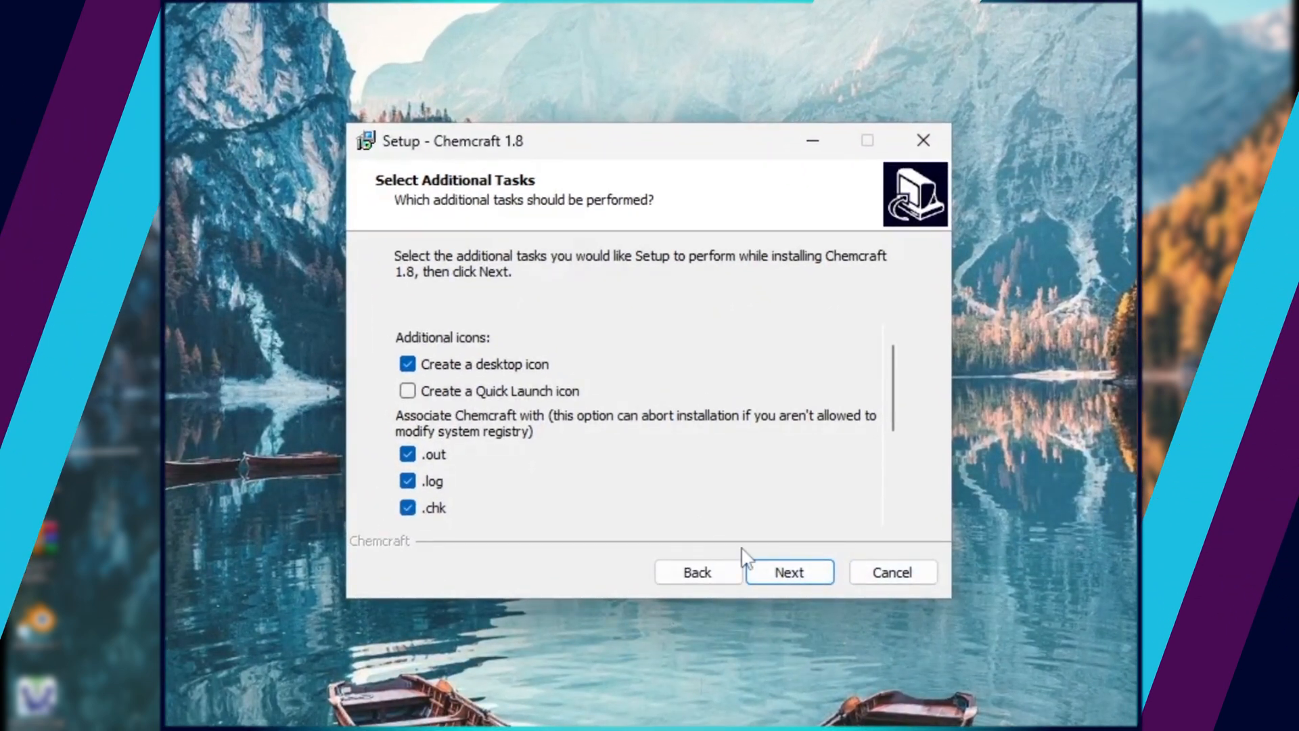
pyautogui.click(789, 572)
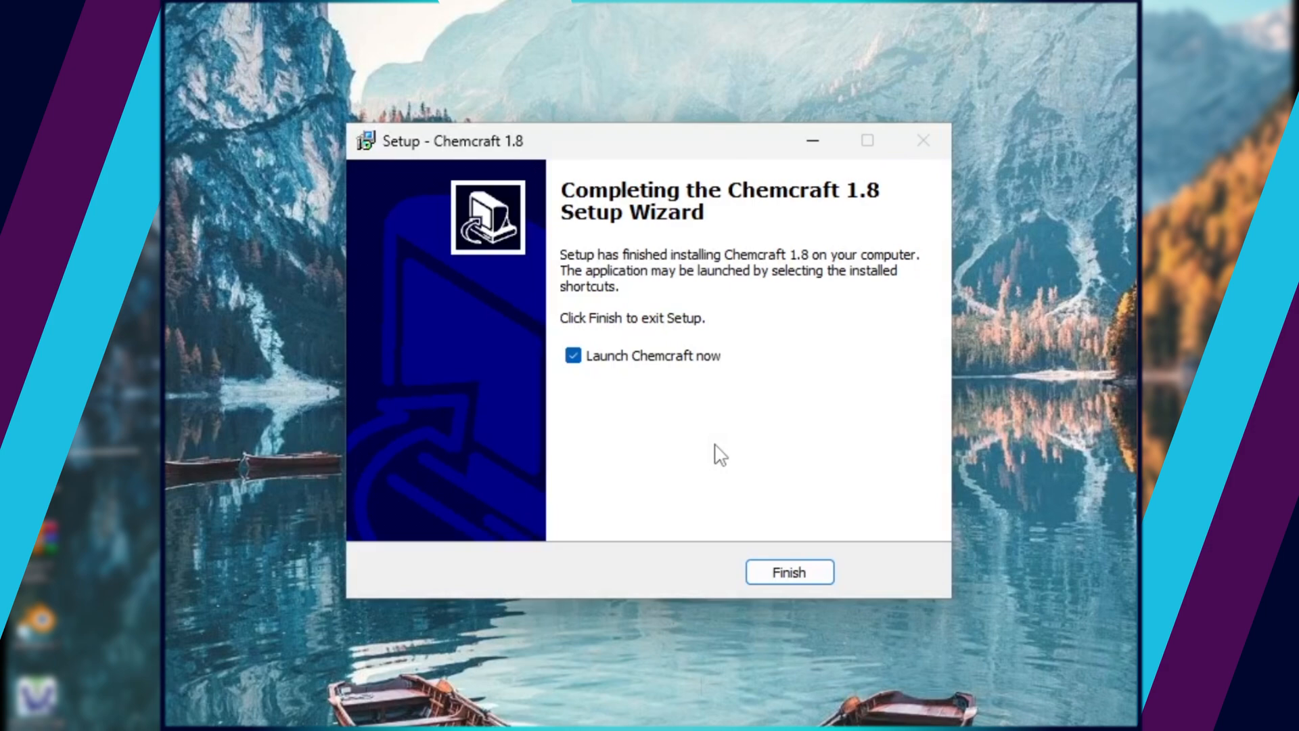
pyautogui.click(789, 572)
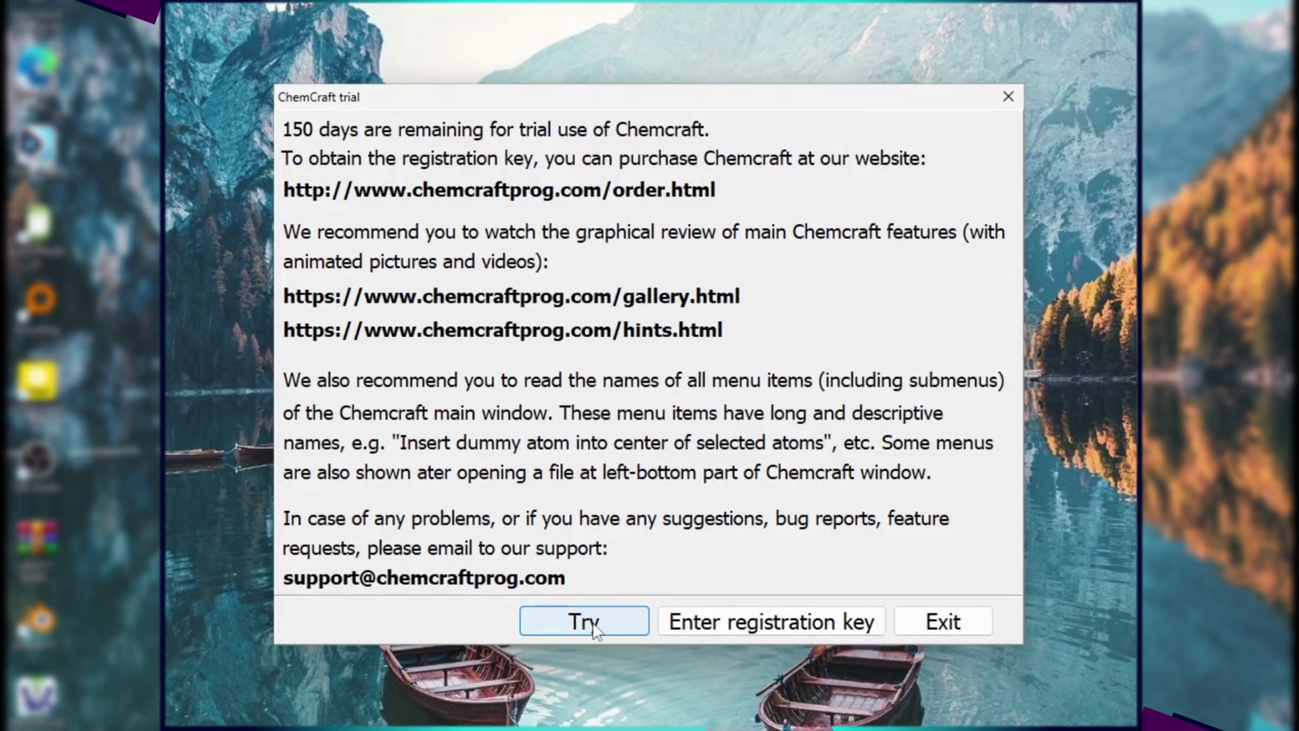
# Continue the 150-day trial and load quercetin.out from File > Open
pyautogui.click(587, 677)
pyautogui.click(227, 52)
pyautogui.click(290, 93)
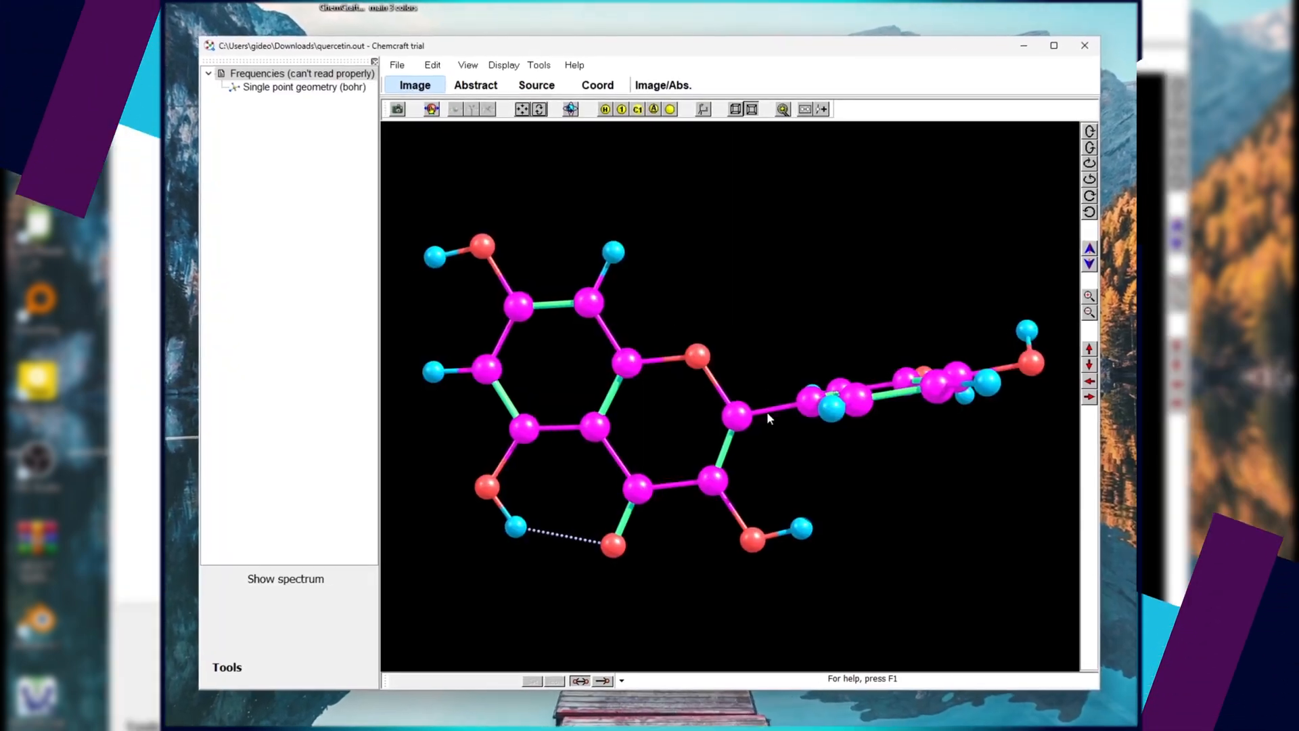
# Rotate the quercetin molecule and display molecular orbital 78 as an isosurface
pyautogui.moveTo(766, 411); pyautogui.dragTo(852, 421)
pyautogui.click(299, 87)
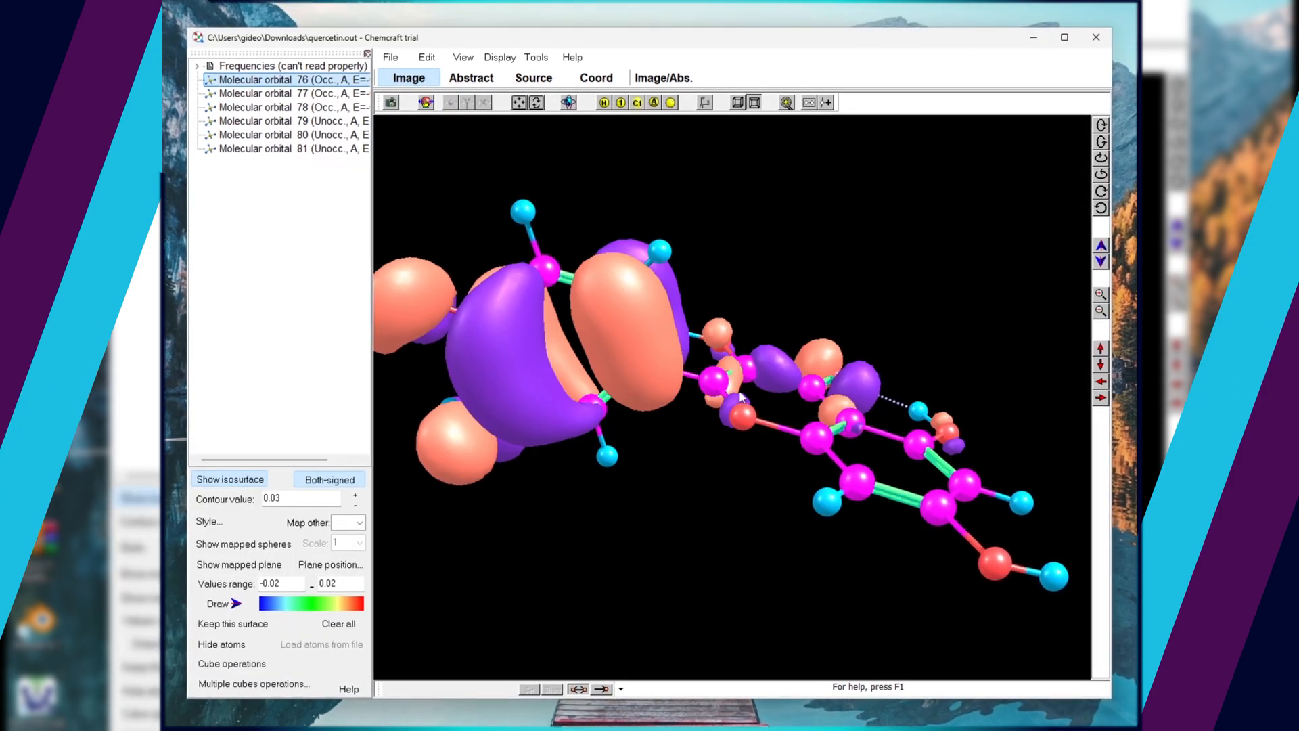
pyautogui.moveTo(741, 401)
pyautogui.mouseDown()
pyautogui.moveTo(694, 475)
pyautogui.moveTo(538, 431)
pyautogui.moveTo(781, 450)
pyautogui.moveTo(584, 410)
pyautogui.moveTo(535, 473)
pyautogui.mouseUp()
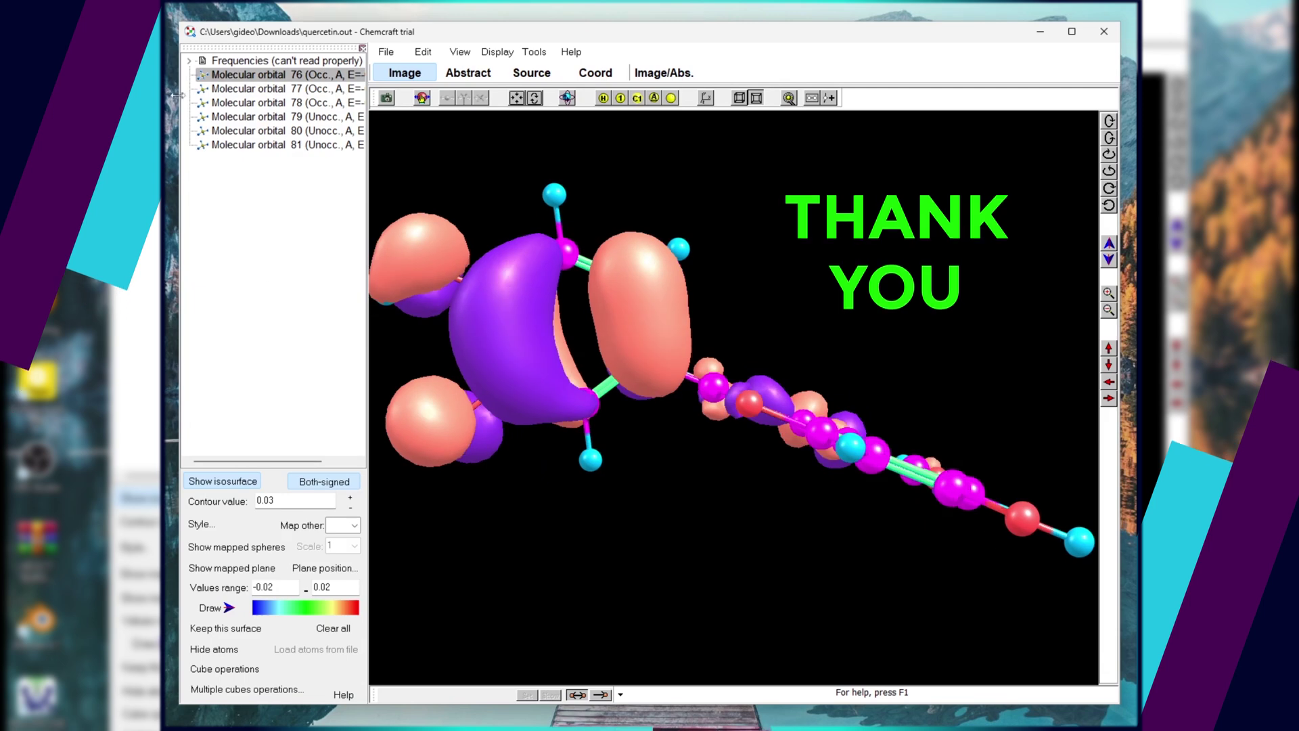
pyautogui.click(249, 102)
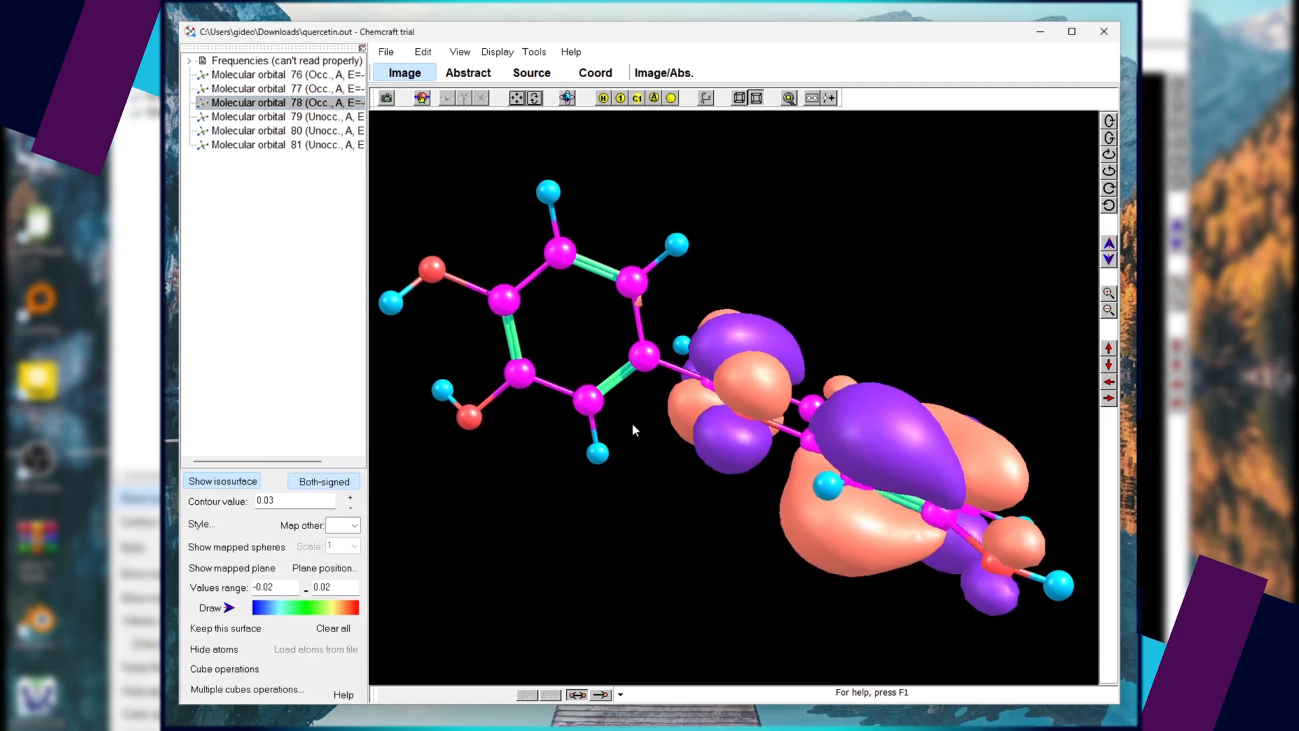